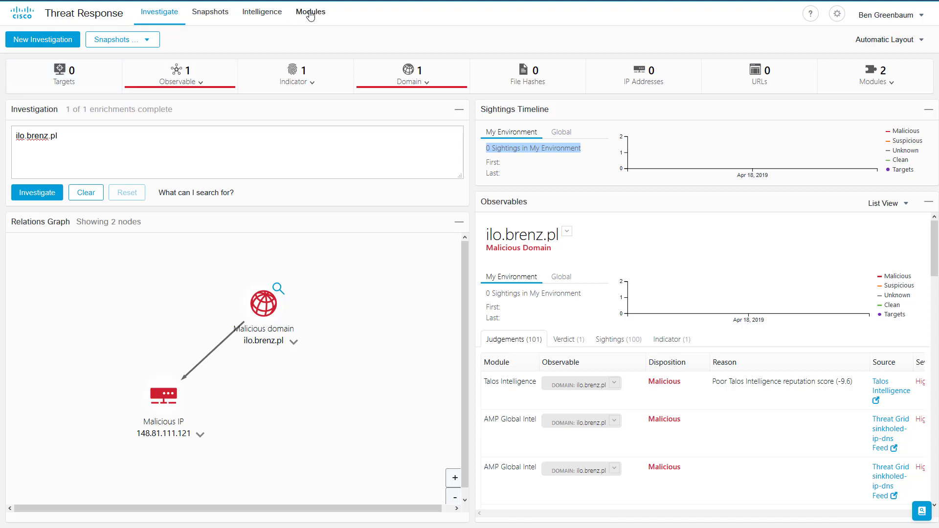
# Step: Begin a new integration module of type 'Umbrella - Cisco Umbrella', keeping the name Umbrella
pyautogui.click(318, 15)
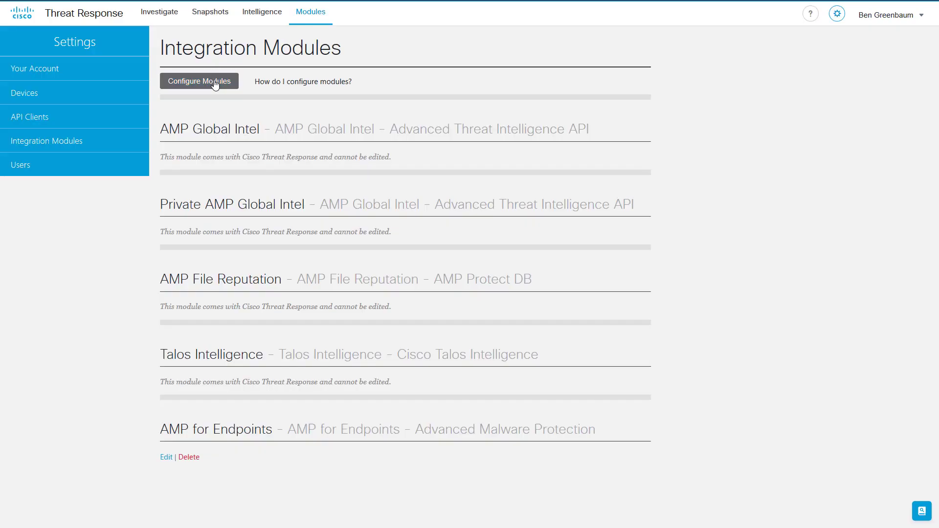
pyautogui.click(215, 85)
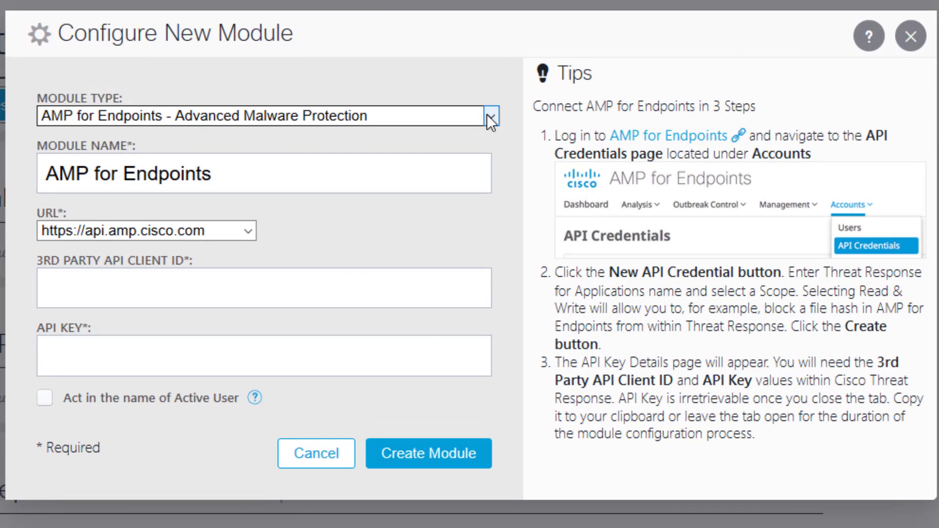
pyautogui.click(487, 115)
pyautogui.click(226, 183)
pyautogui.click(229, 174)
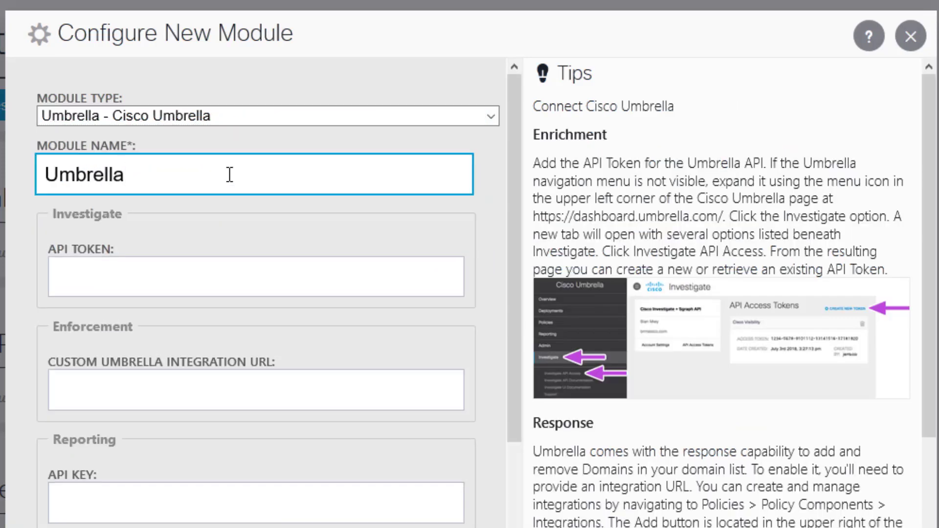
pyautogui.moveTo(514, 168); pyautogui.dragTo(515, 296)
pyautogui.moveTo(514, 320); pyautogui.dragTo(509, 162)
pyautogui.moveTo(509, 162); pyautogui.dragTo(509, 207)
pyautogui.hotkey('shift', 'Tab')
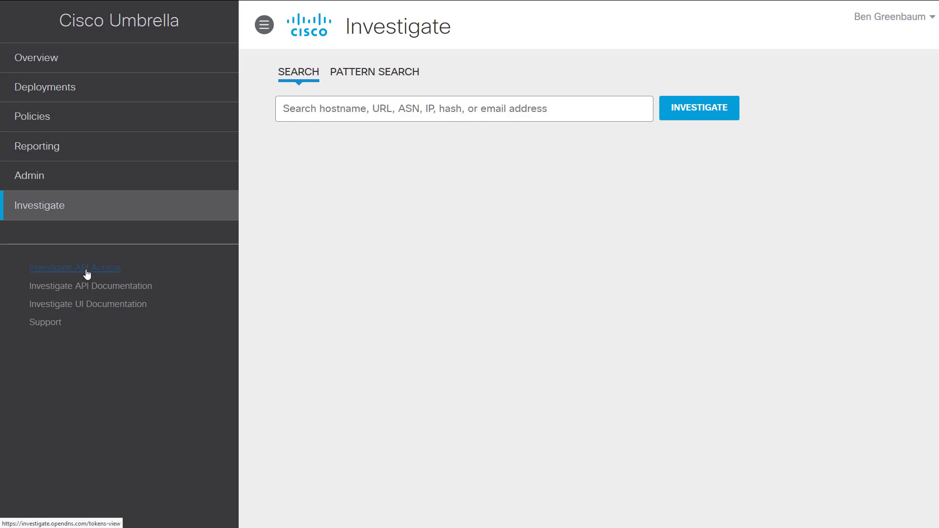
# Step: Create a new Investigate API token titled 'Cisco Threat Response' in Umbrella
pyautogui.click(87, 272)
pyautogui.click(834, 111)
pyautogui.click(709, 193)
pyautogui.write('Cisco Threat Response')
# Step: Copy the generated token into the Umbrella module's API Token field
pyautogui.moveTo(625, 157); pyautogui.dragTo(839, 157)
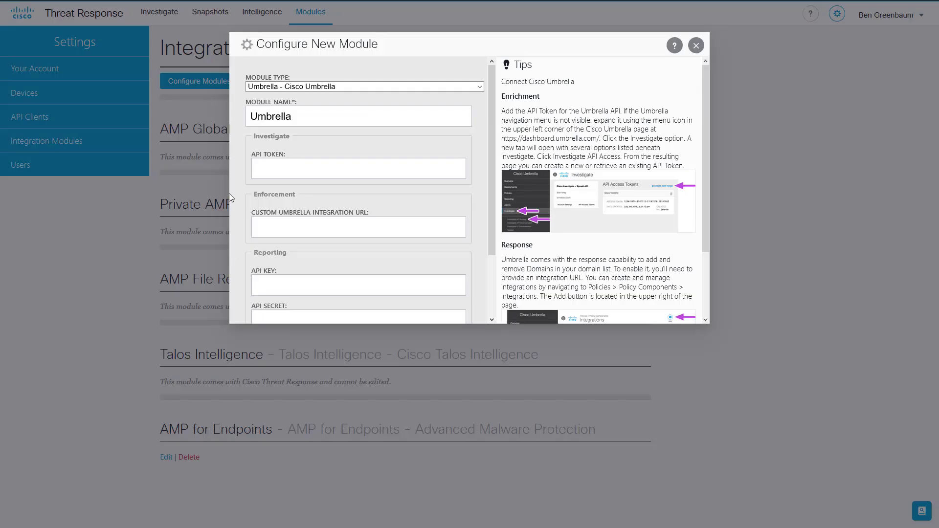
pyautogui.click(264, 173)
pyautogui.hotkey('ctrl', 'v')
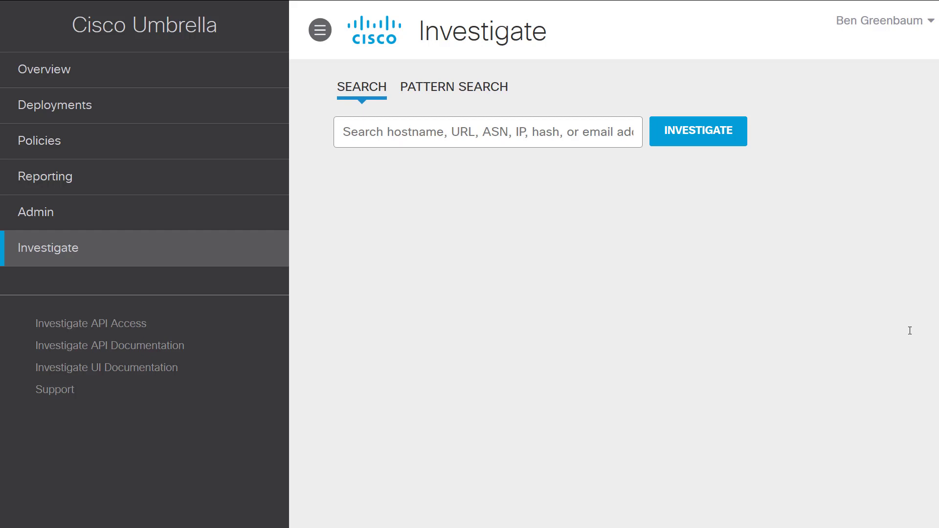
# Step: Create a new Umbrella integration named 'Threat Response' under Policies > Integrations
pyautogui.click(19, 146)
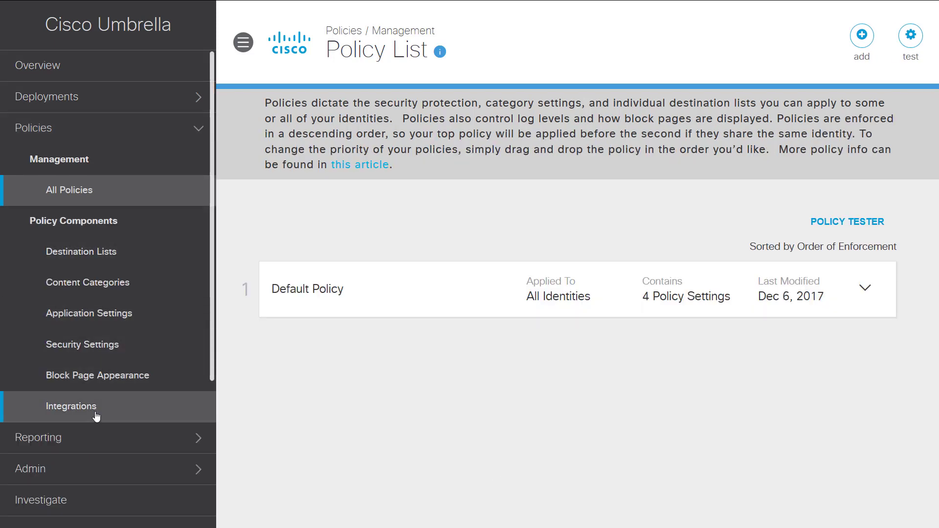
pyautogui.click(96, 416)
pyautogui.click(911, 38)
pyautogui.write('Threat Response')
pyautogui.click(852, 282)
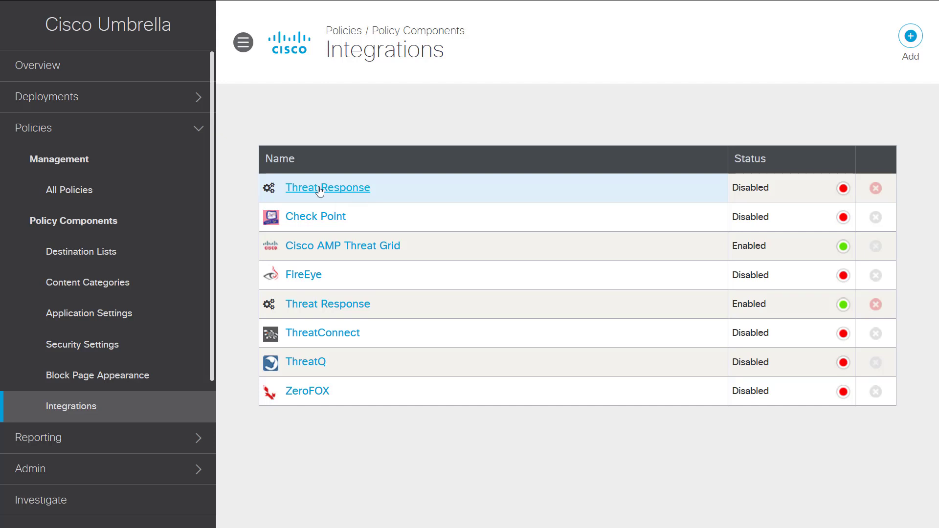
# Step: Enable the Threat Response integration, save it, and paste its URL into Custom Integration URL
pyautogui.click(320, 190)
pyautogui.click(278, 325)
pyautogui.moveTo(357, 390); pyautogui.dragTo(362, 398)
pyautogui.click(343, 379)
pyautogui.click(848, 460)
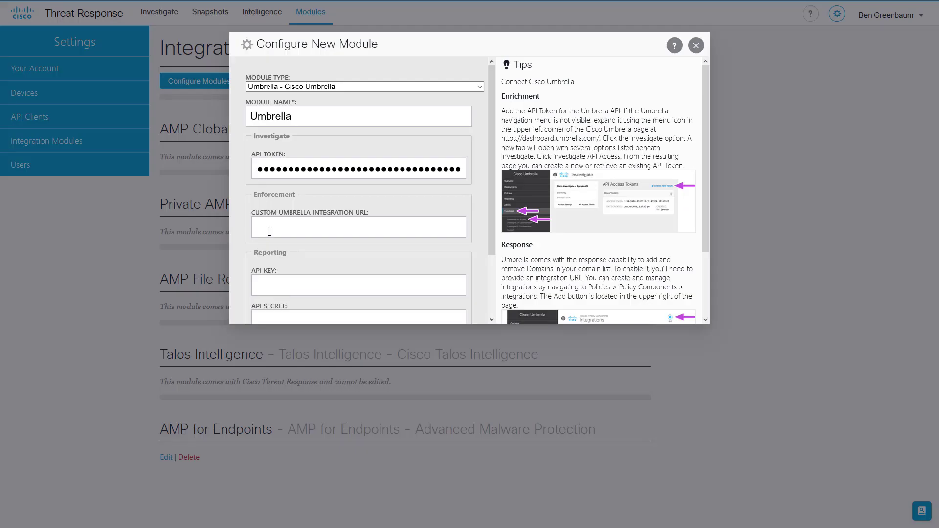
pyautogui.click(269, 232)
pyautogui.hotkey('ctrl', 'v')
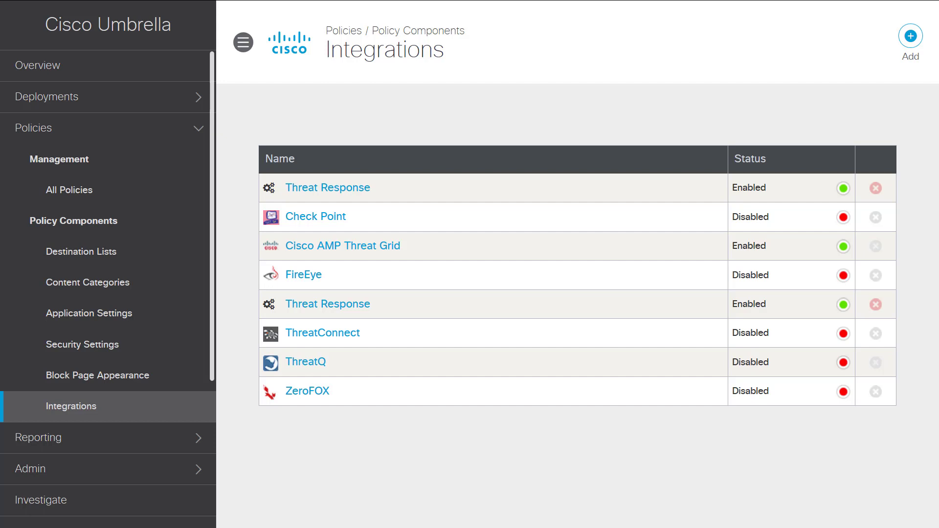
# Step: Generate a new Umbrella Reporting API key under Admin > API Keys
pyautogui.click(201, 471)
pyautogui.click(200, 475)
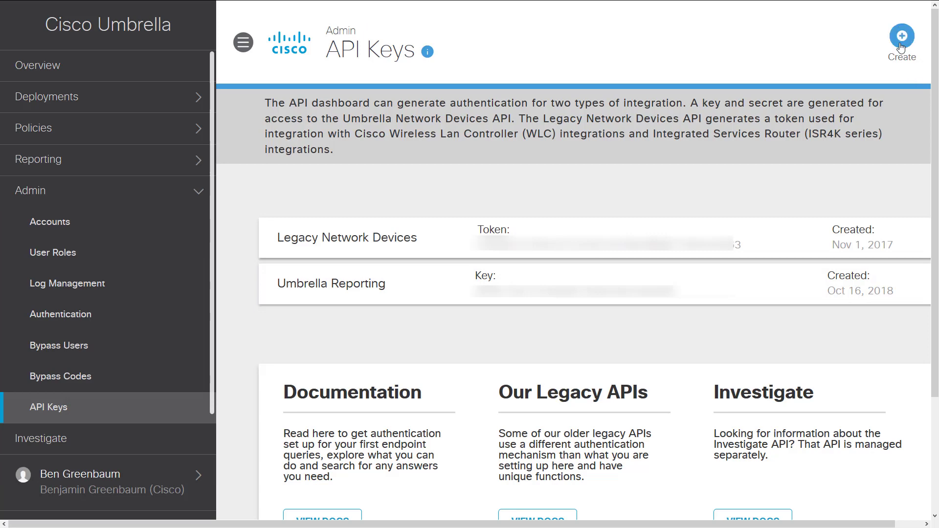
pyautogui.click(902, 39)
pyautogui.scroll(-7, 831, 216)
pyautogui.click(313, 113)
pyautogui.click(903, 262)
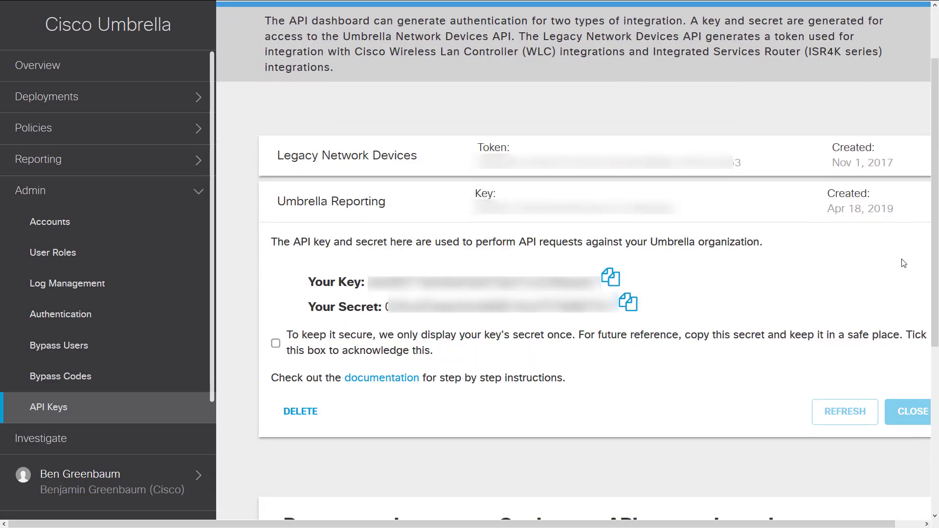
# Step: Copy the new key and secret into the module's API Key and API Secret fields
pyautogui.click(610, 282)
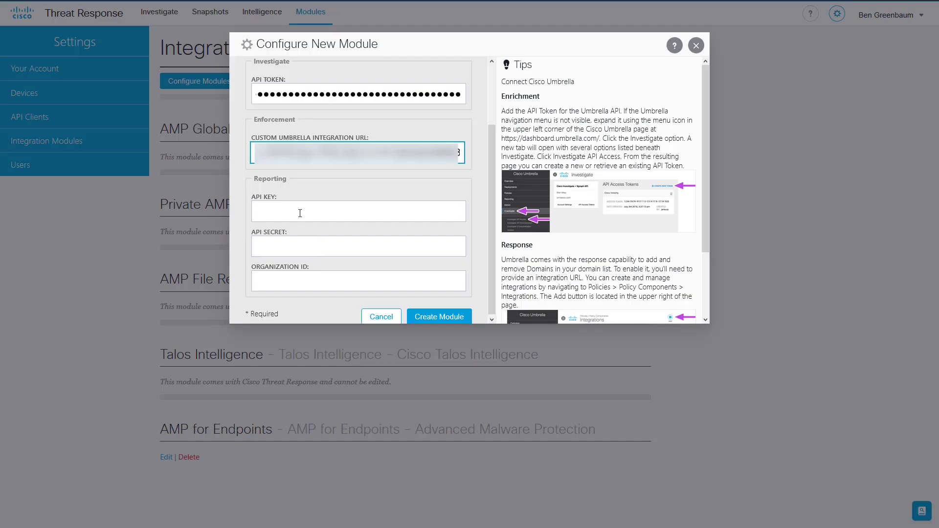
pyautogui.click(300, 213)
pyautogui.hotkey('ctrl', 'v')
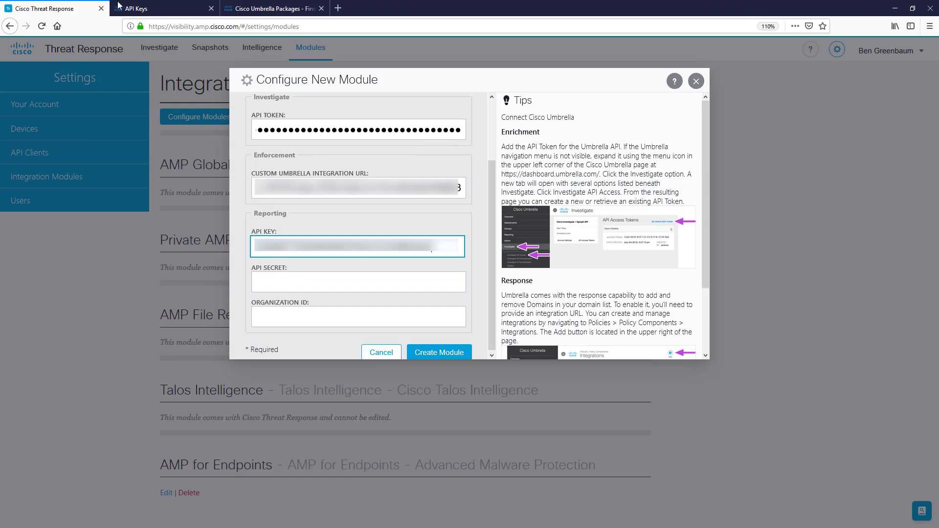
pyautogui.click(147, 6)
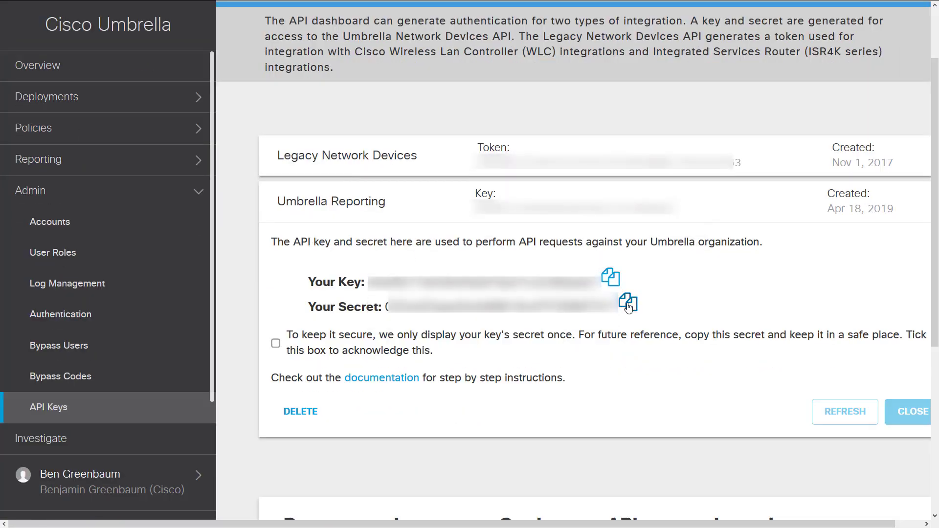
pyautogui.click(628, 306)
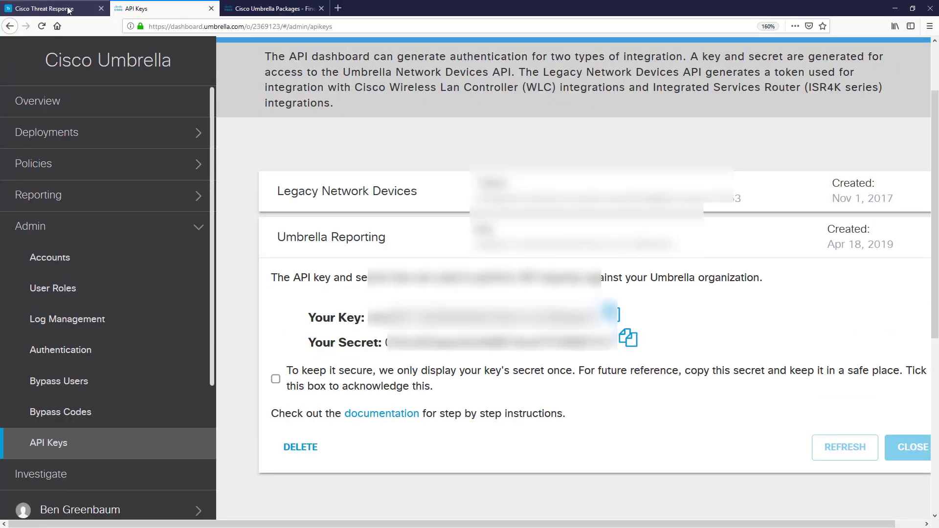
pyautogui.click(69, 10)
pyautogui.click(338, 284)
pyautogui.hotkey('ctrl', 'v')
pyautogui.click(311, 280)
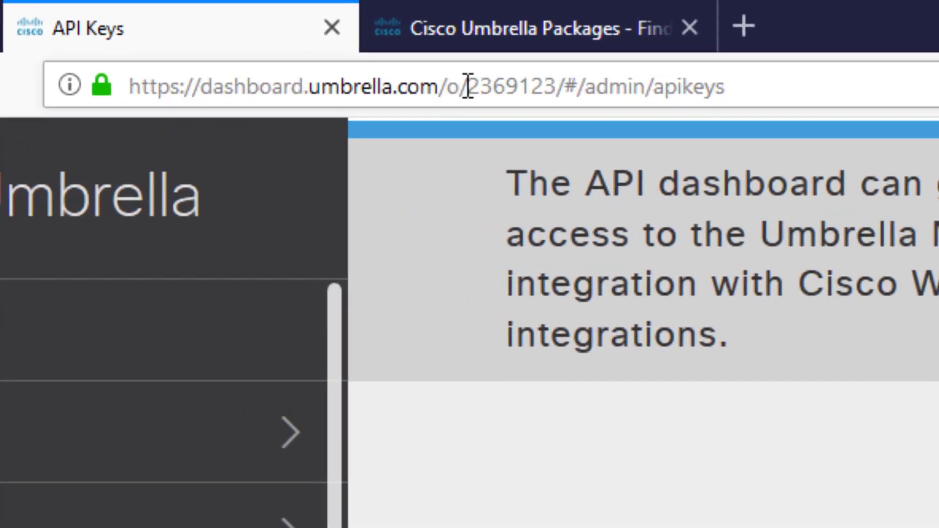
# Step: Enter the organization ID from the dashboard URL and create the Umbrella module
pyautogui.moveTo(352, 50); pyautogui.dragTo(396, 59)
pyautogui.moveTo(656, 128); pyautogui.dragTo(658, 129)
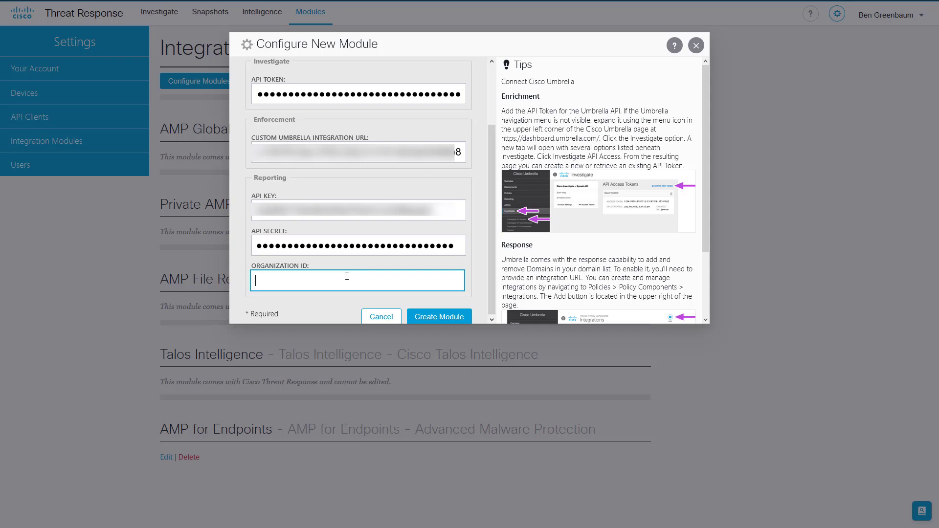
pyautogui.hotkey('ctrl', 'v')
pyautogui.click(426, 318)
# Step: Acknowledge the Umbrella Reporting secret was saved and close the key details
pyautogui.scroll(-1, 426, 316)
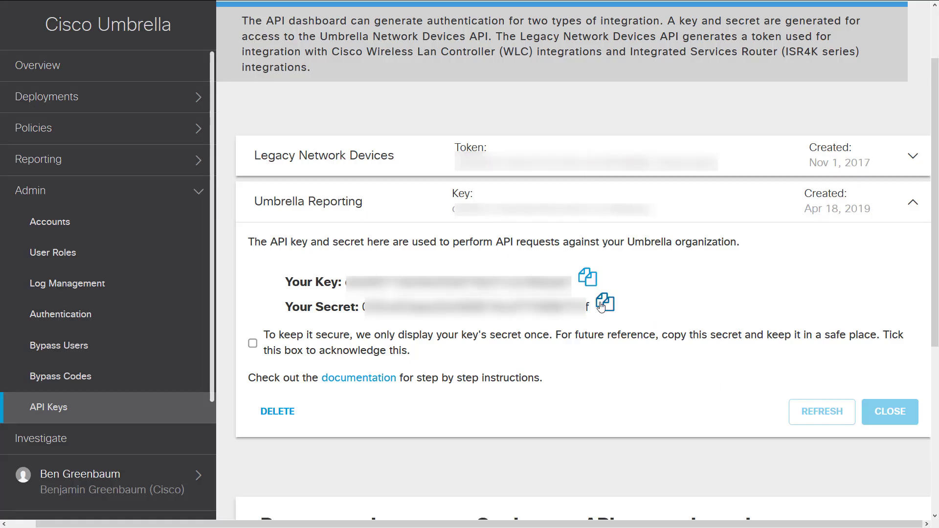
pyautogui.click(605, 303)
pyautogui.click(252, 344)
pyautogui.click(894, 412)
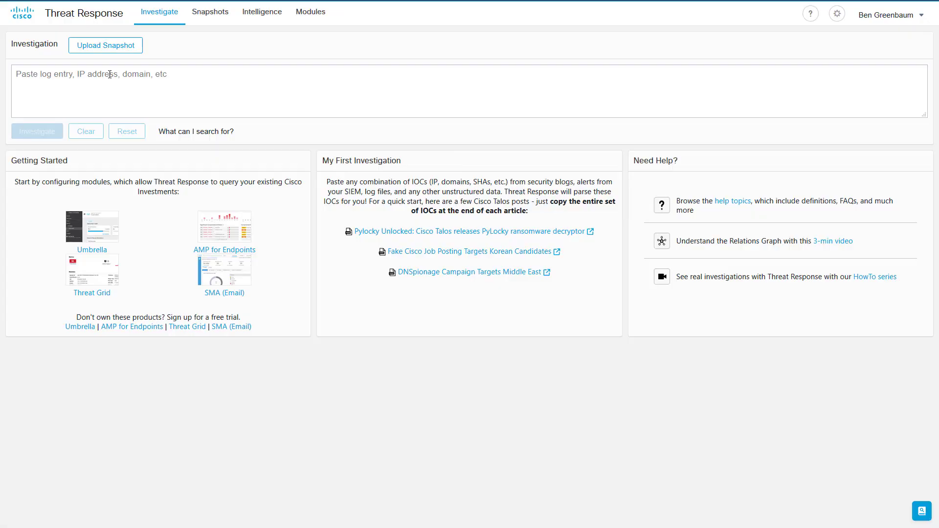
# Step: Run a new investigation on ilo.brenz.pl
pyautogui.click(110, 74)
pyautogui.hotkey('ctrl', 'v')
pyautogui.click(49, 129)
# Step: Inspect the two target networks and Umbrella's malicious verdict for ilo.brenz.pl
pyautogui.click(76, 83)
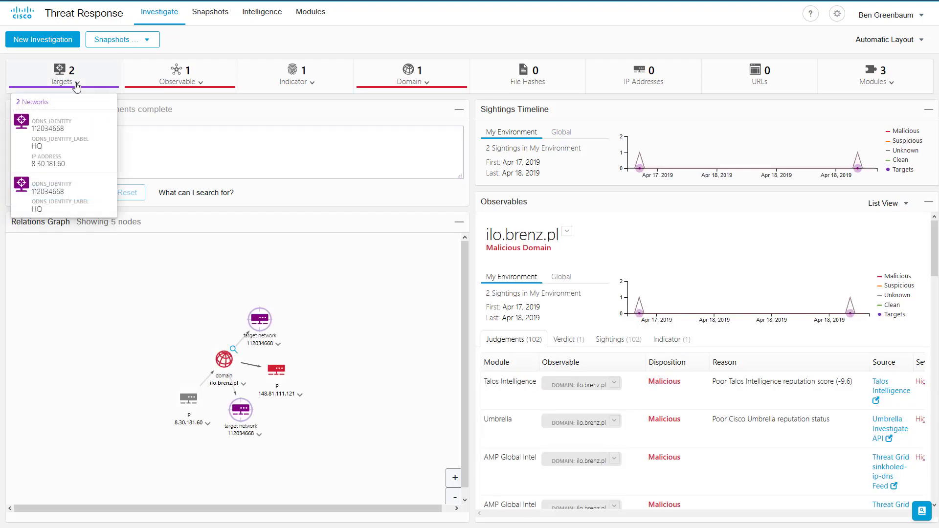
pyautogui.click(77, 84)
pyautogui.moveTo(224, 360); pyautogui.dragTo(235, 378)
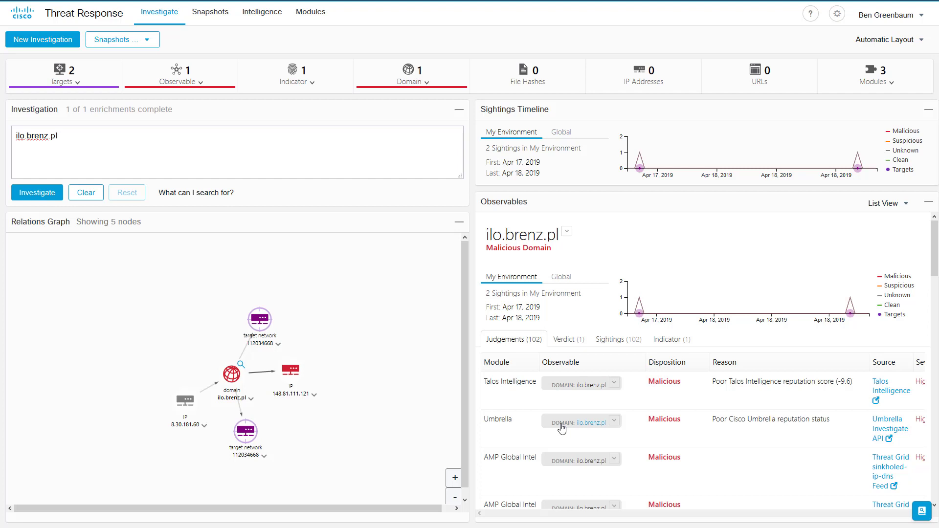
pyautogui.click(568, 341)
# Step: Block ilo.brenz.pl through Umbrella from its Relations Graph node
pyautogui.click(251, 399)
pyautogui.click(322, 466)
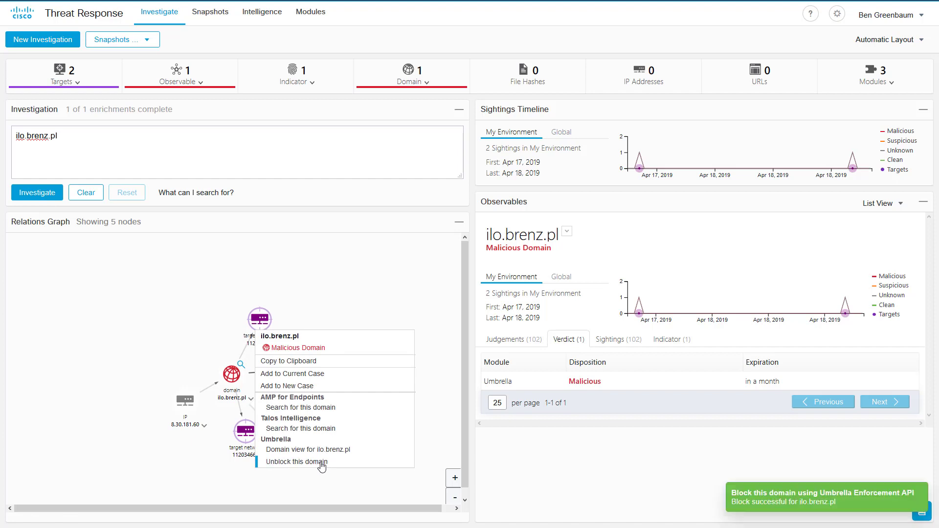